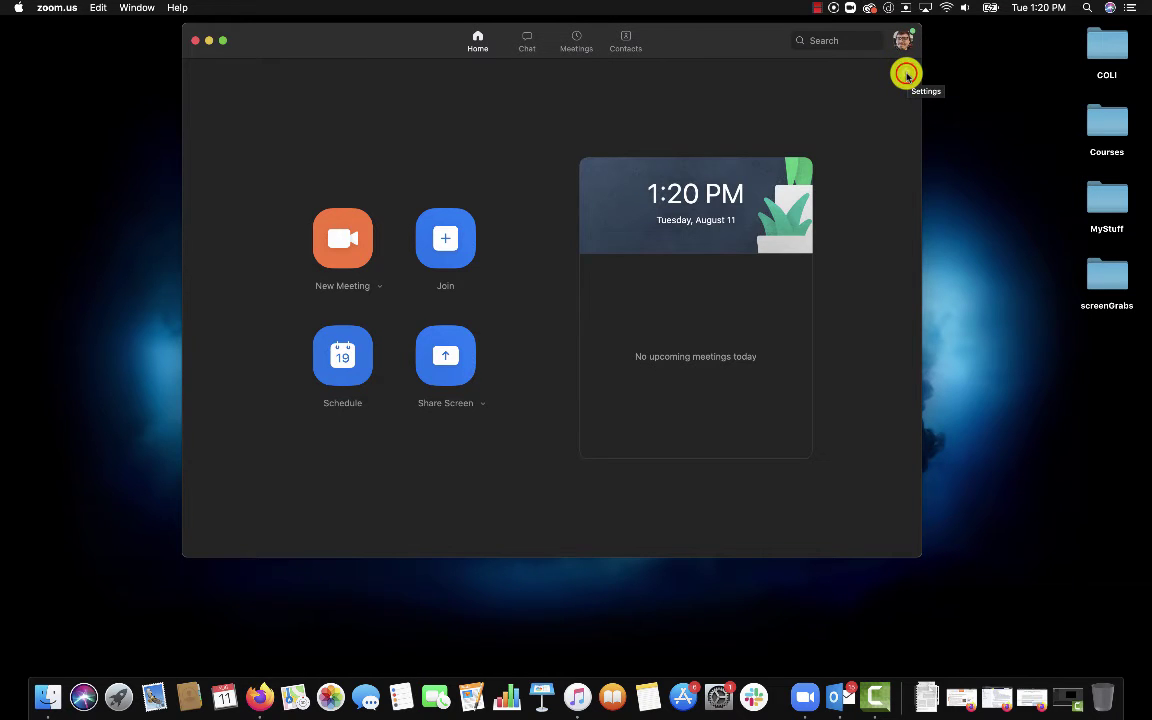
Open Zoom Settings on the General page from the Home screen gear icon
click(906, 73)
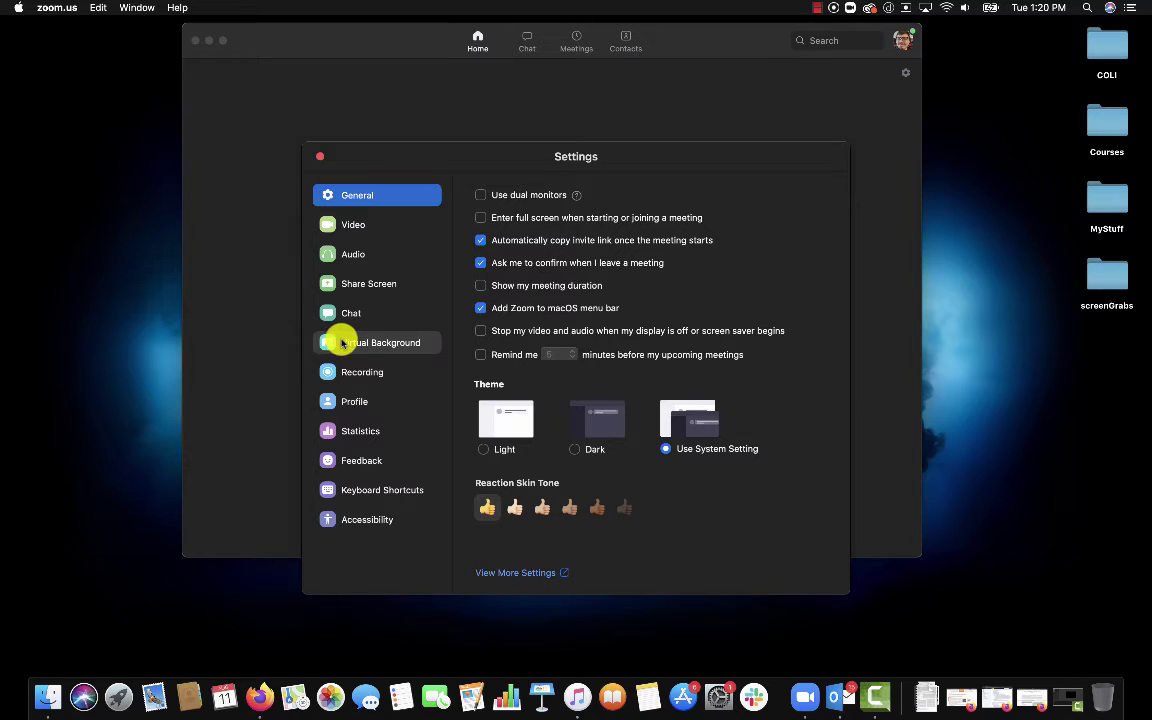
Go to the Virtual Background page and select None to show the real room
click(356, 343)
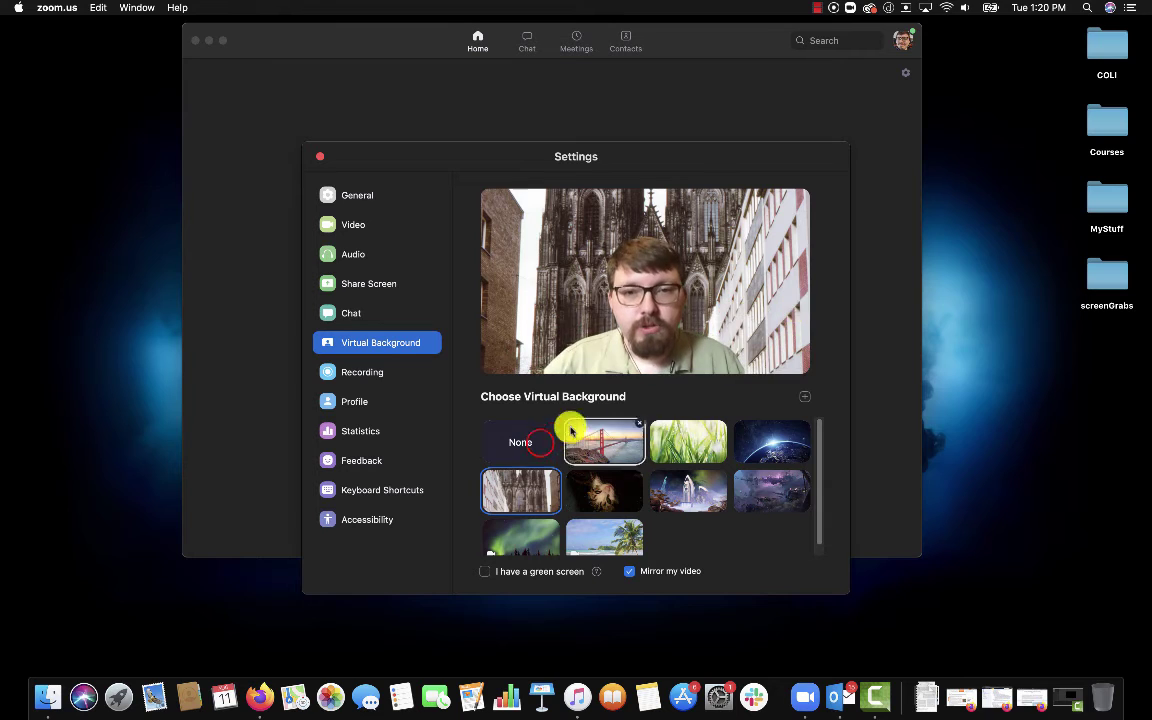
click(520, 440)
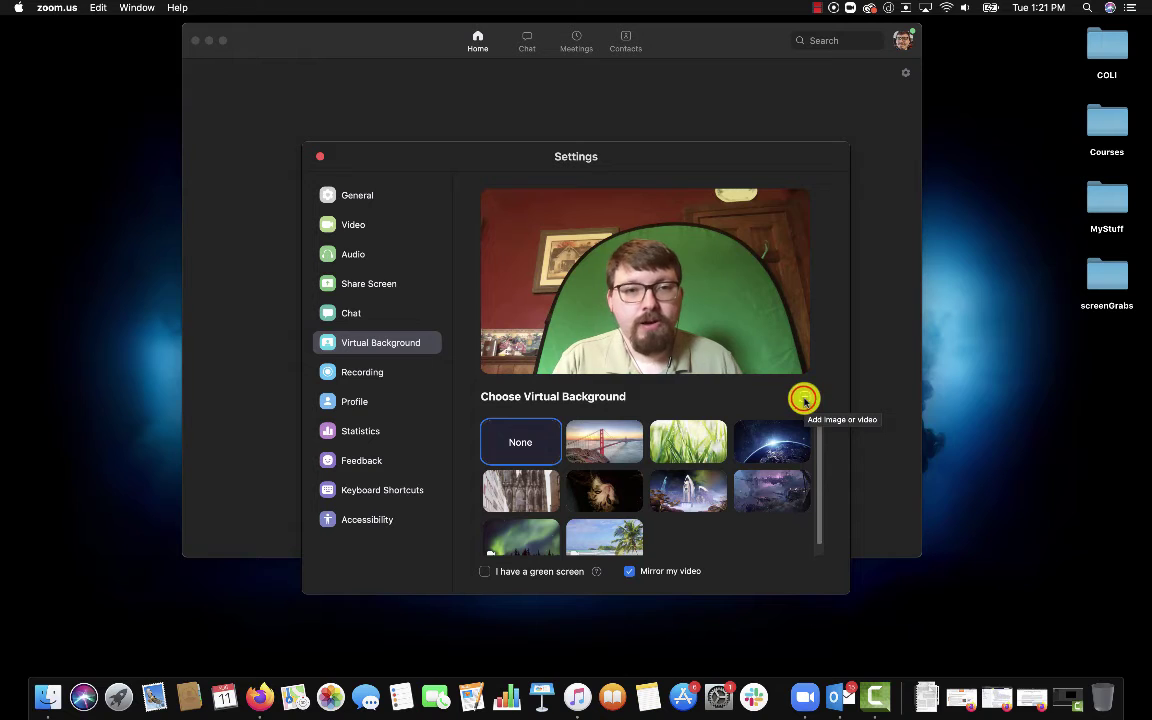
Select the cathedral thumbnail as the virtual background, without adding a new image, then close Settings
click(804, 399)
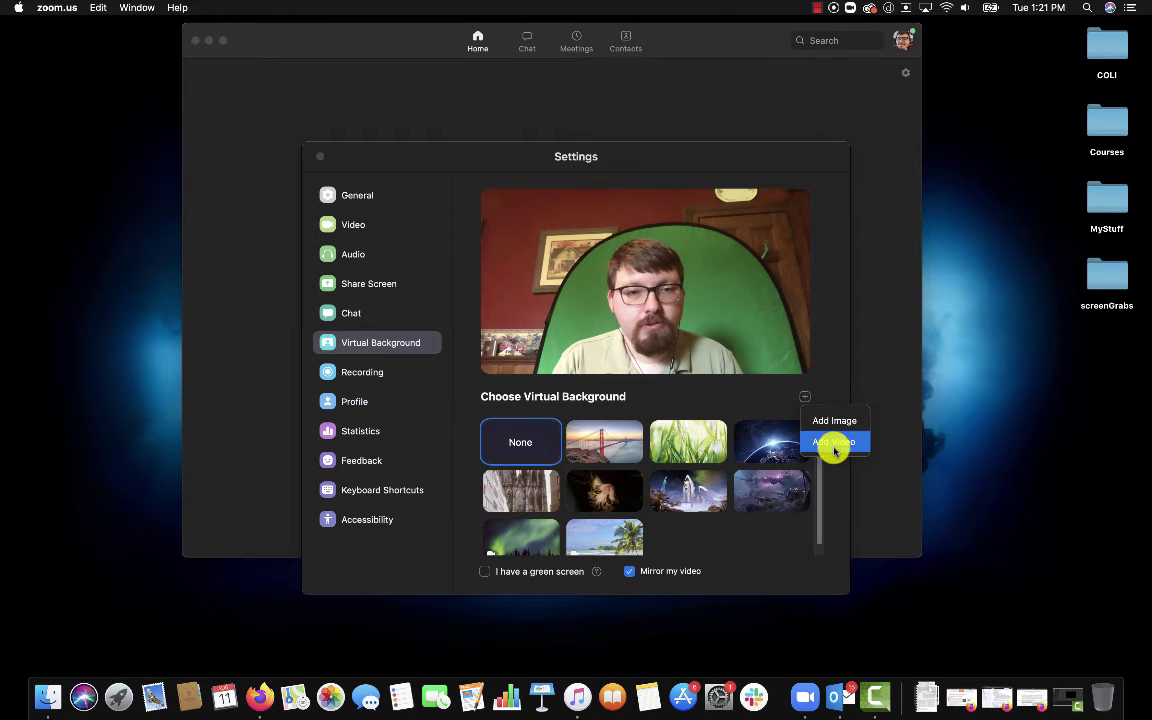
click(779, 522)
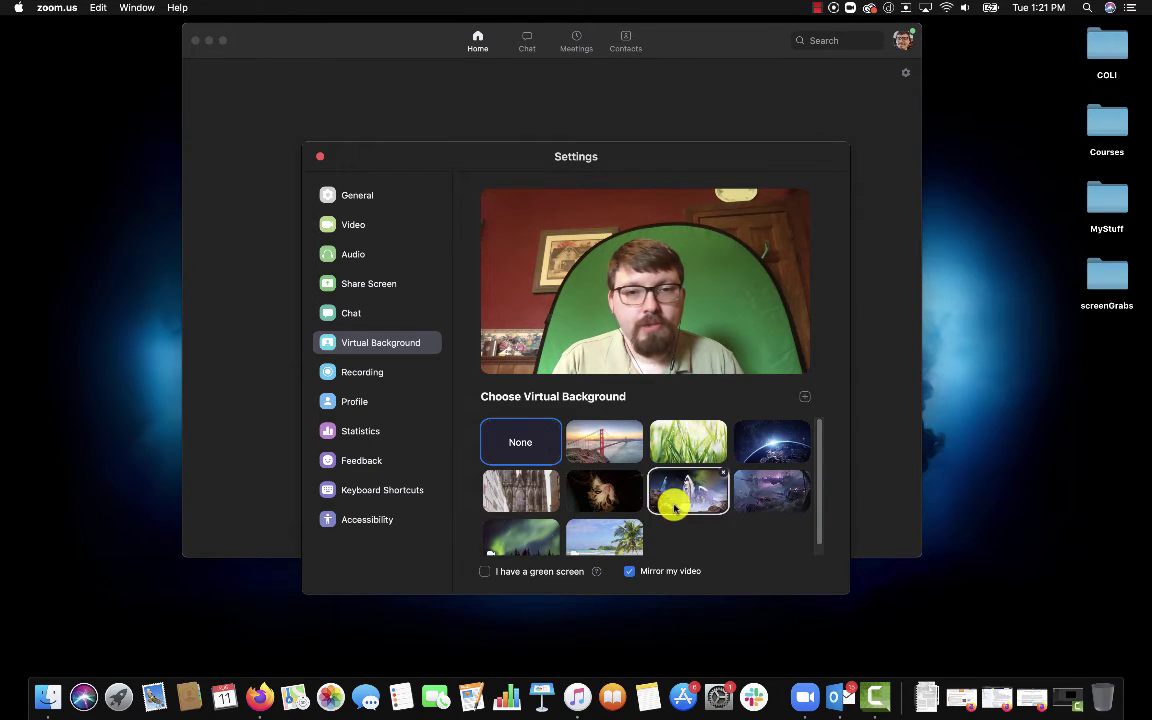
click(549, 494)
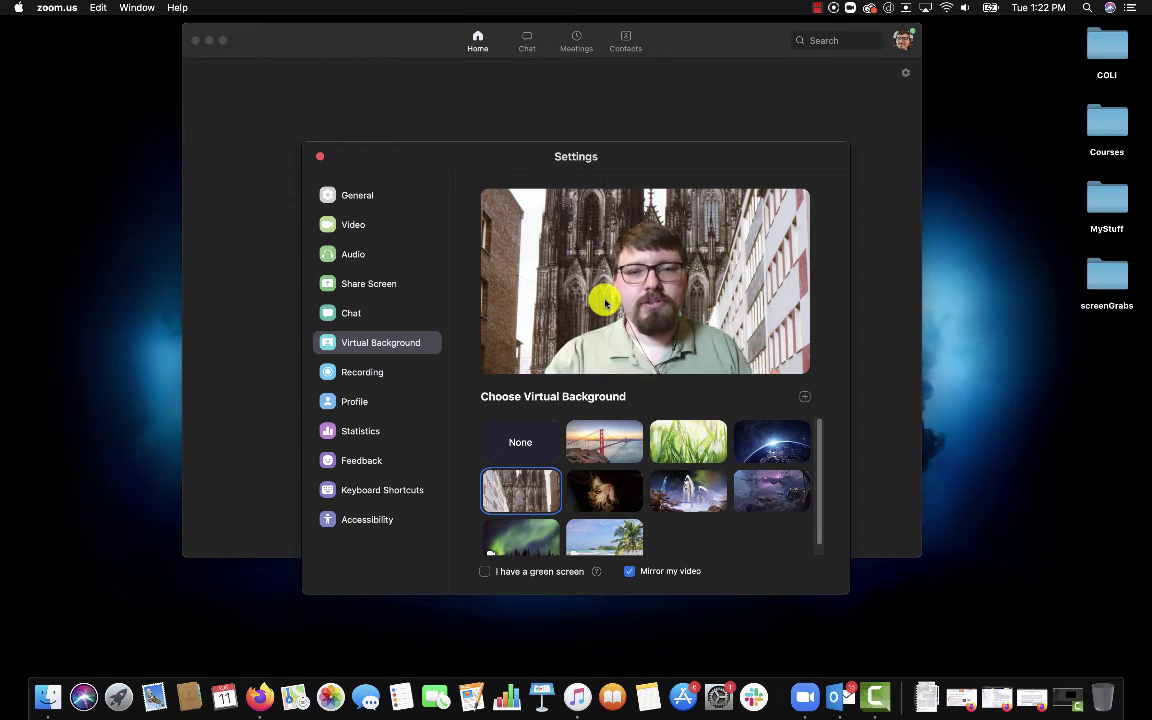
click(318, 155)
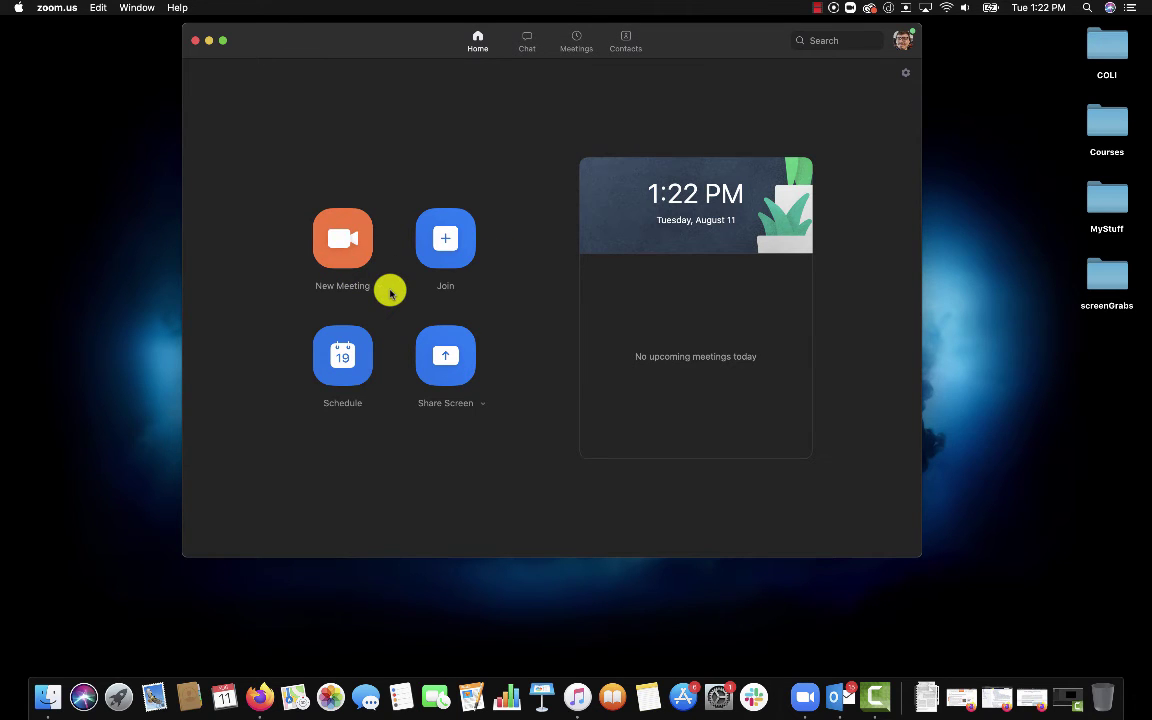
Start a new meeting from the Zoom Home screen
click(390, 292)
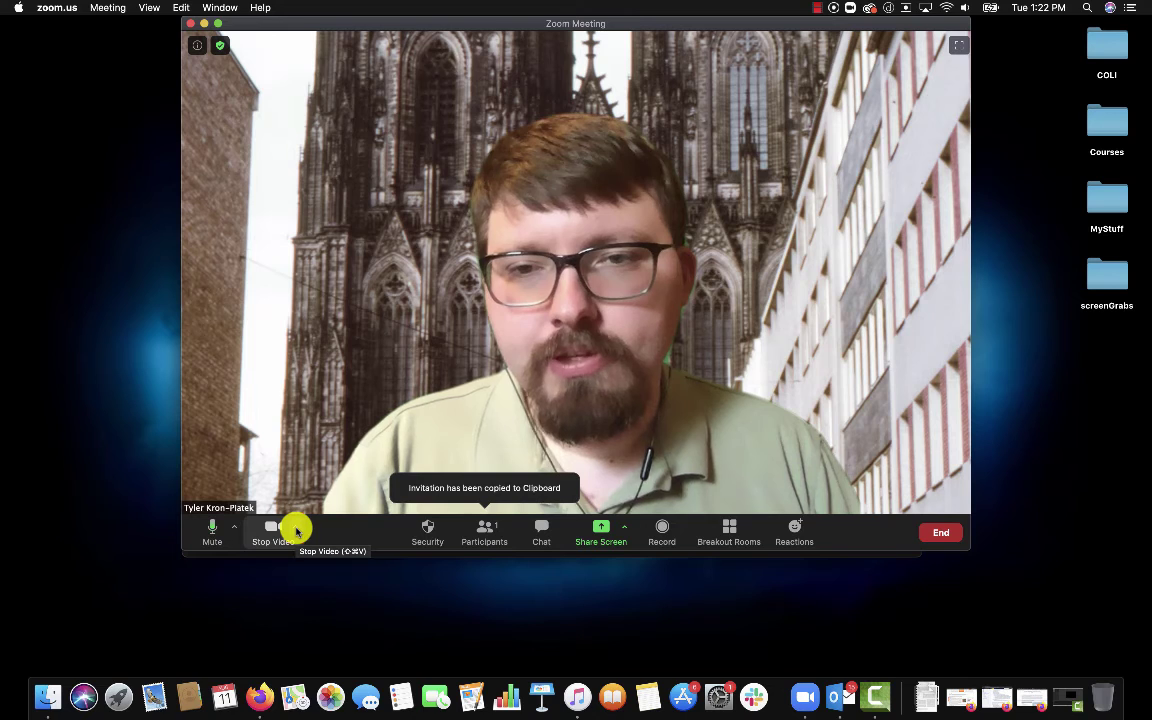
From the meeting's video menu, open the Virtual Background page and review the background thumbnails
click(296, 530)
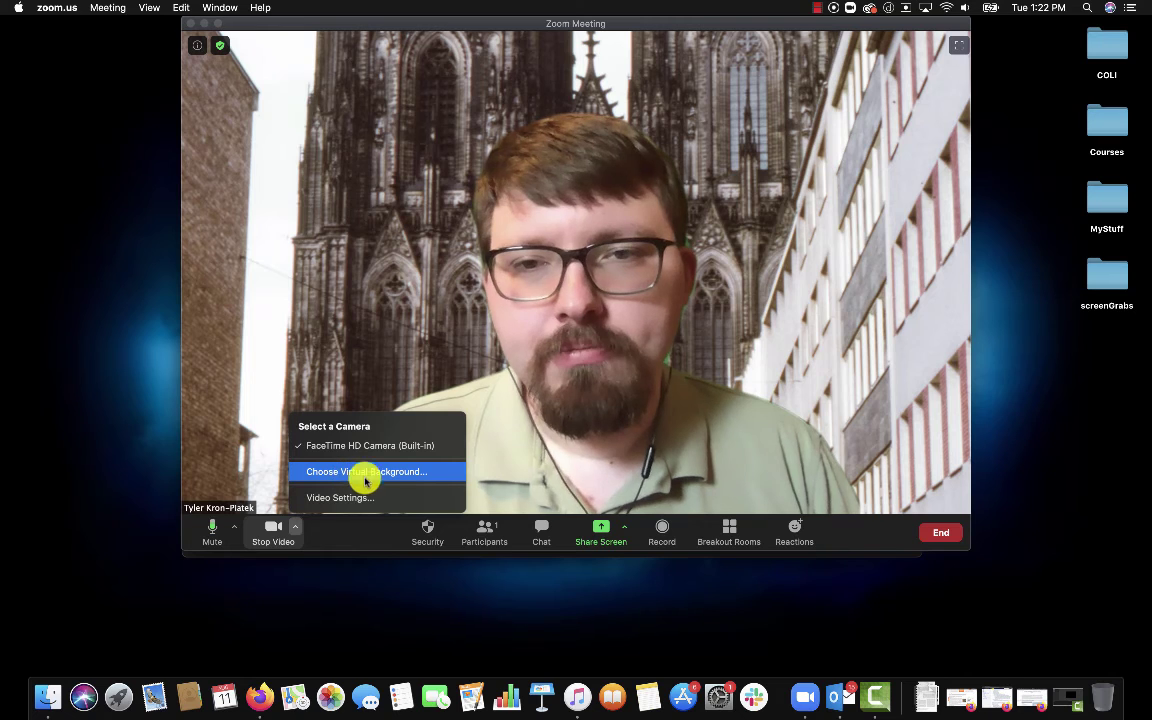
click(362, 473)
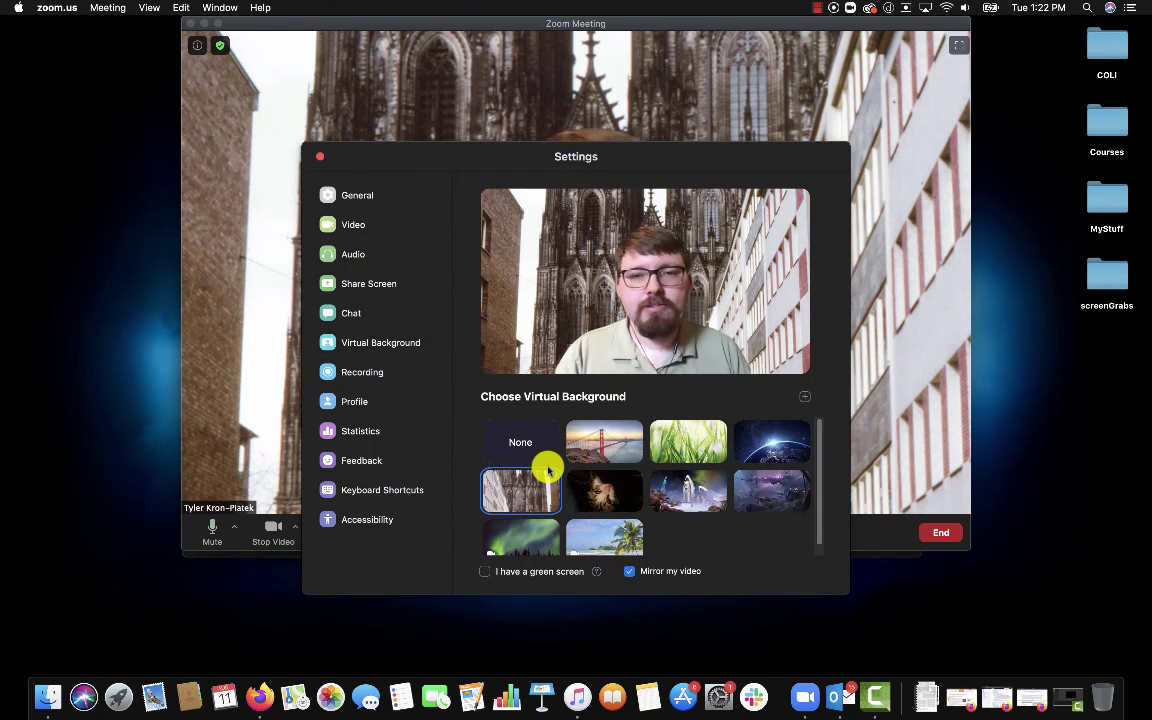
scroll(580, 465, down, 1)
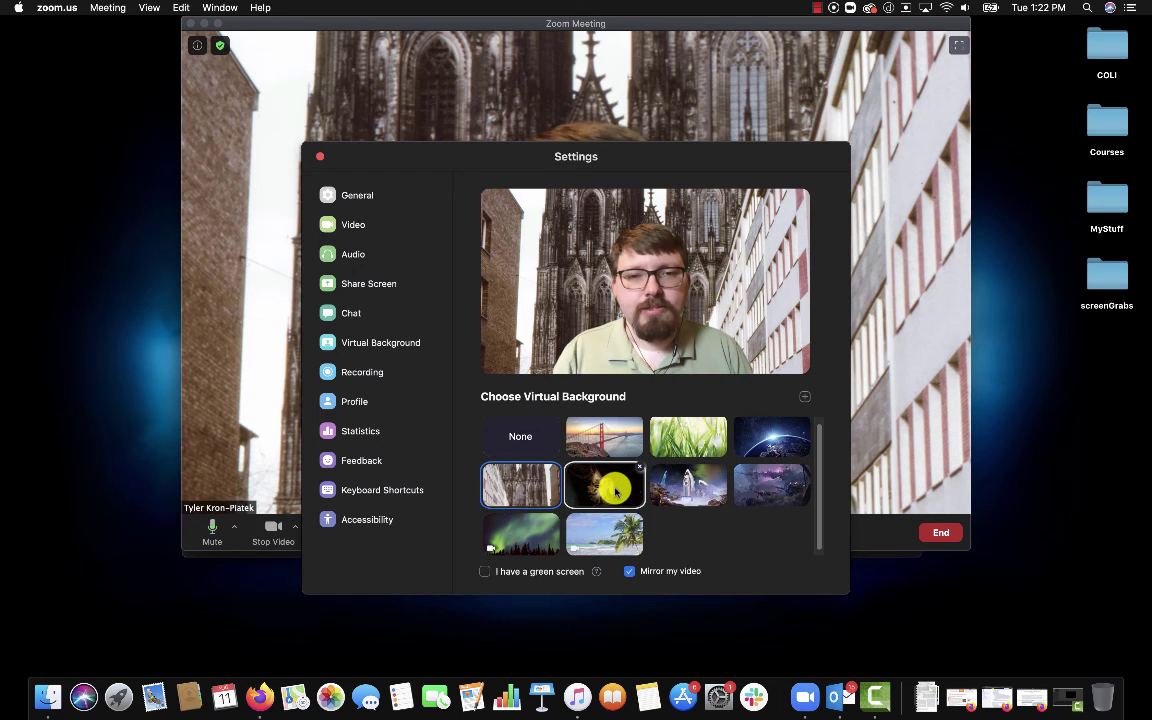